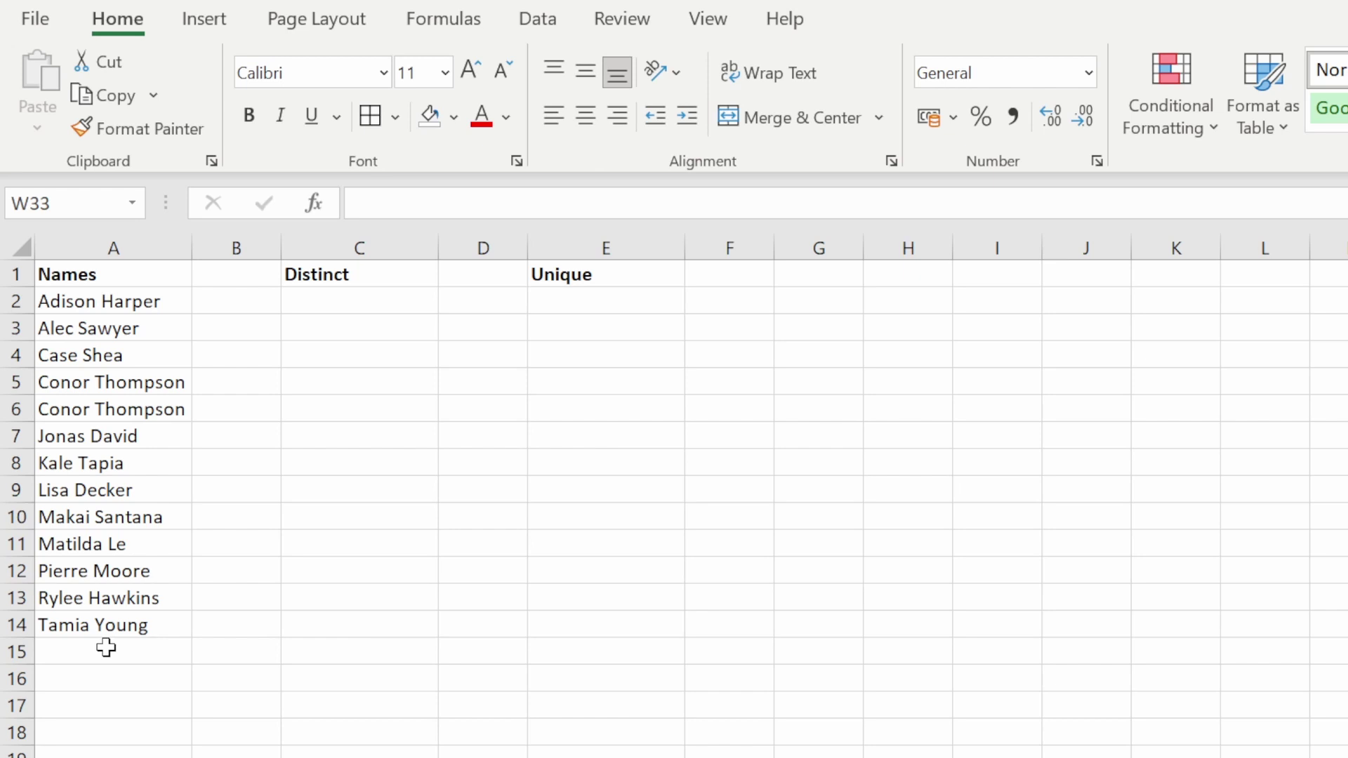
- Enter =UNIQUE(A2:A14) in C2 to spill the 12 distinct names
click(340, 297)
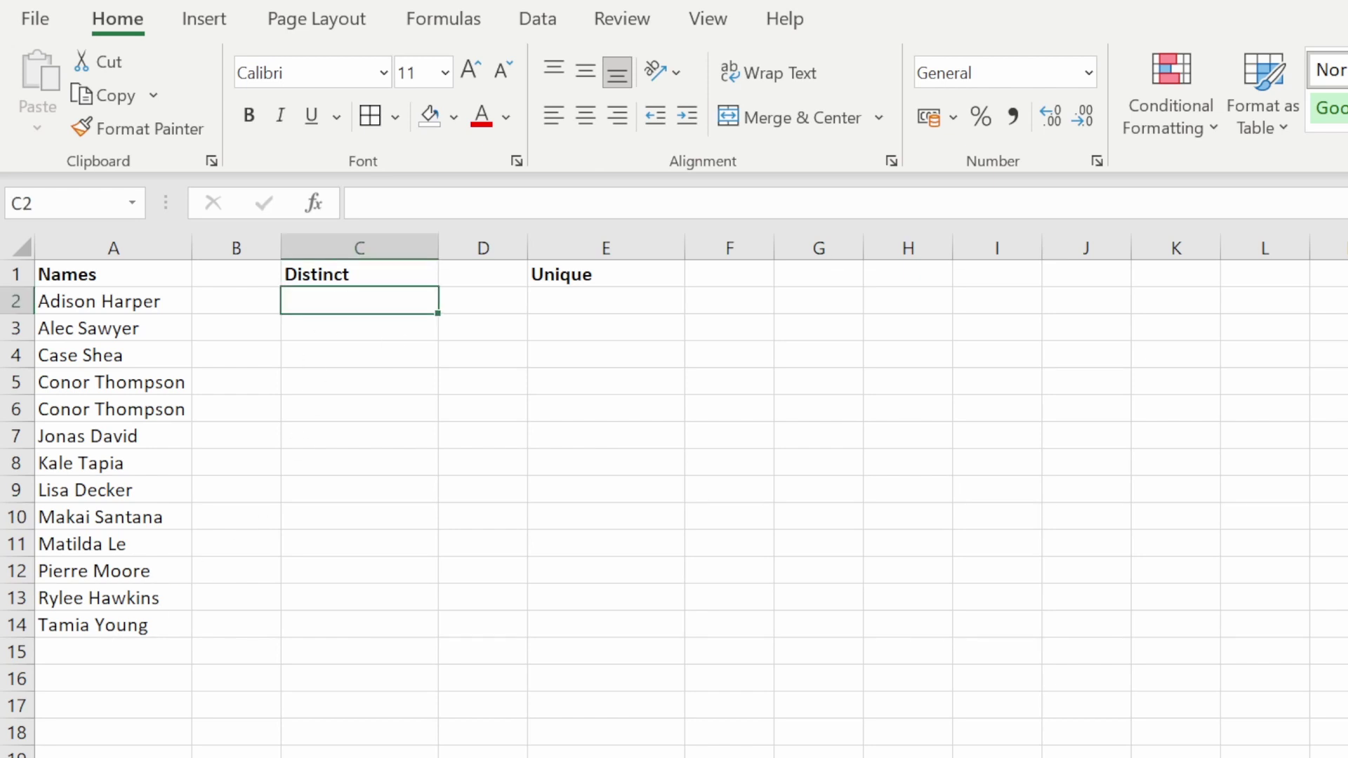
text(=uniq)
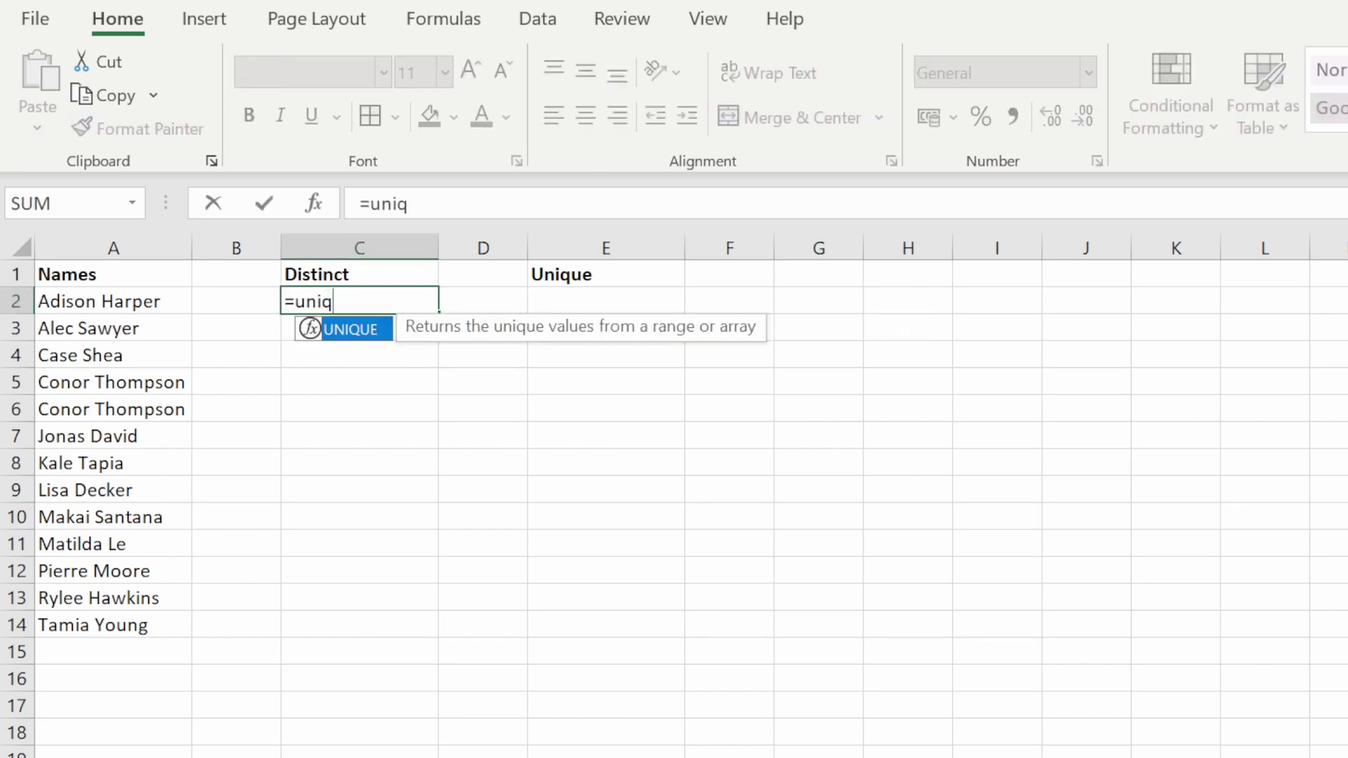
key(Tab)
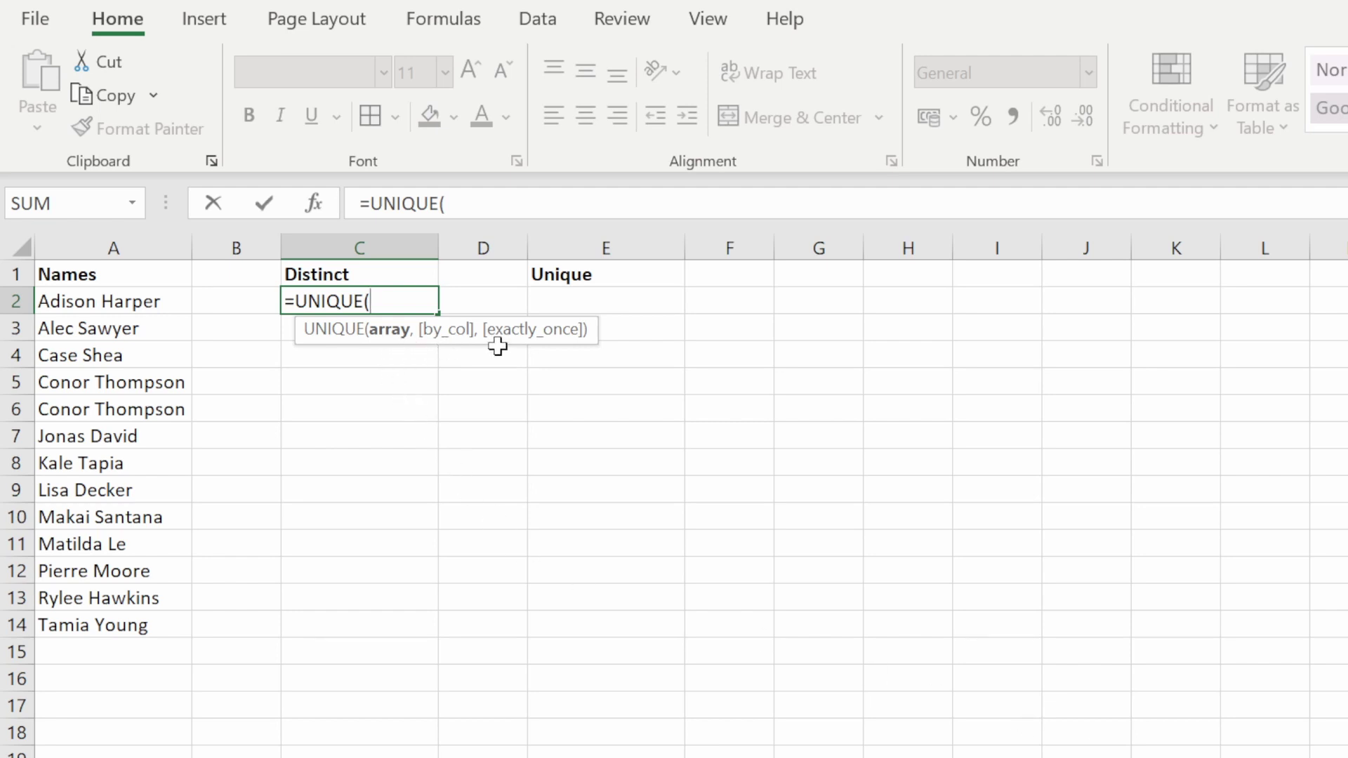
drag(161, 308, 123, 618)
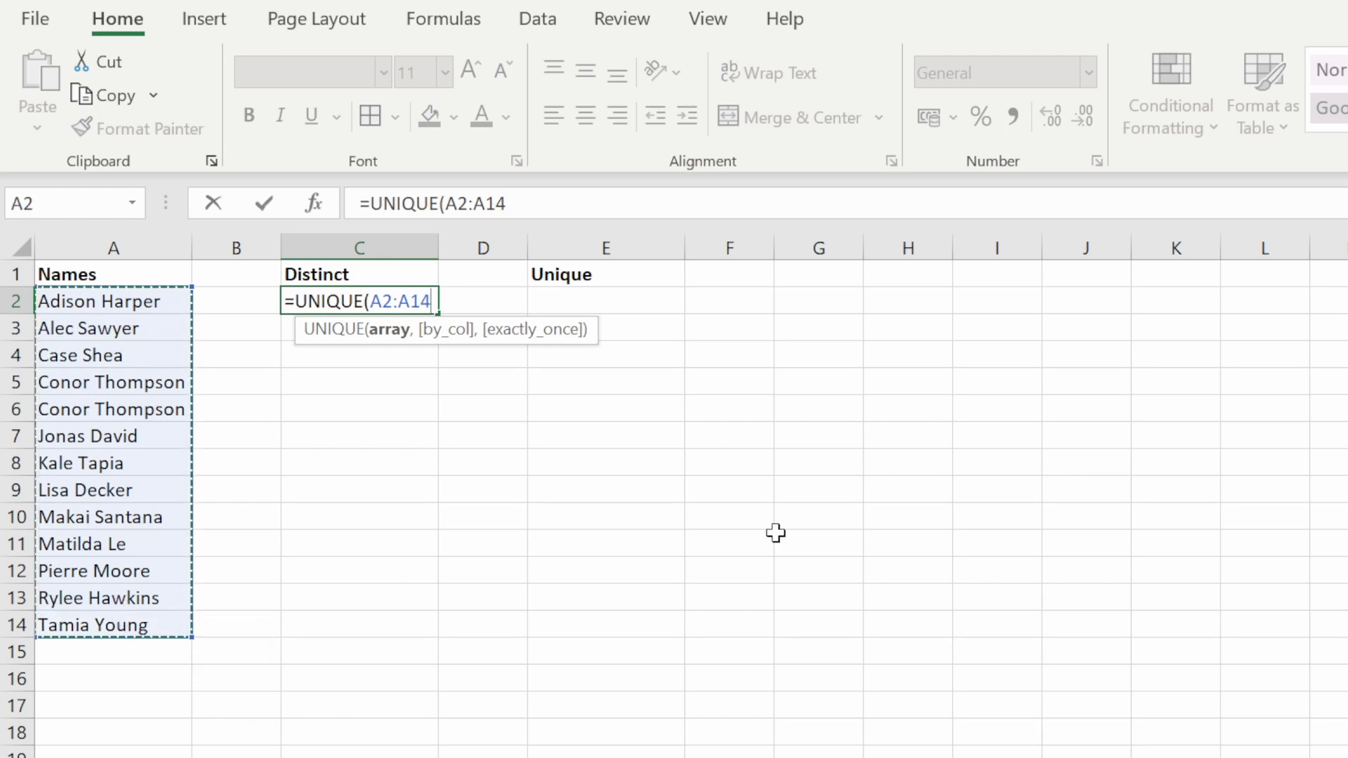
key(Return)
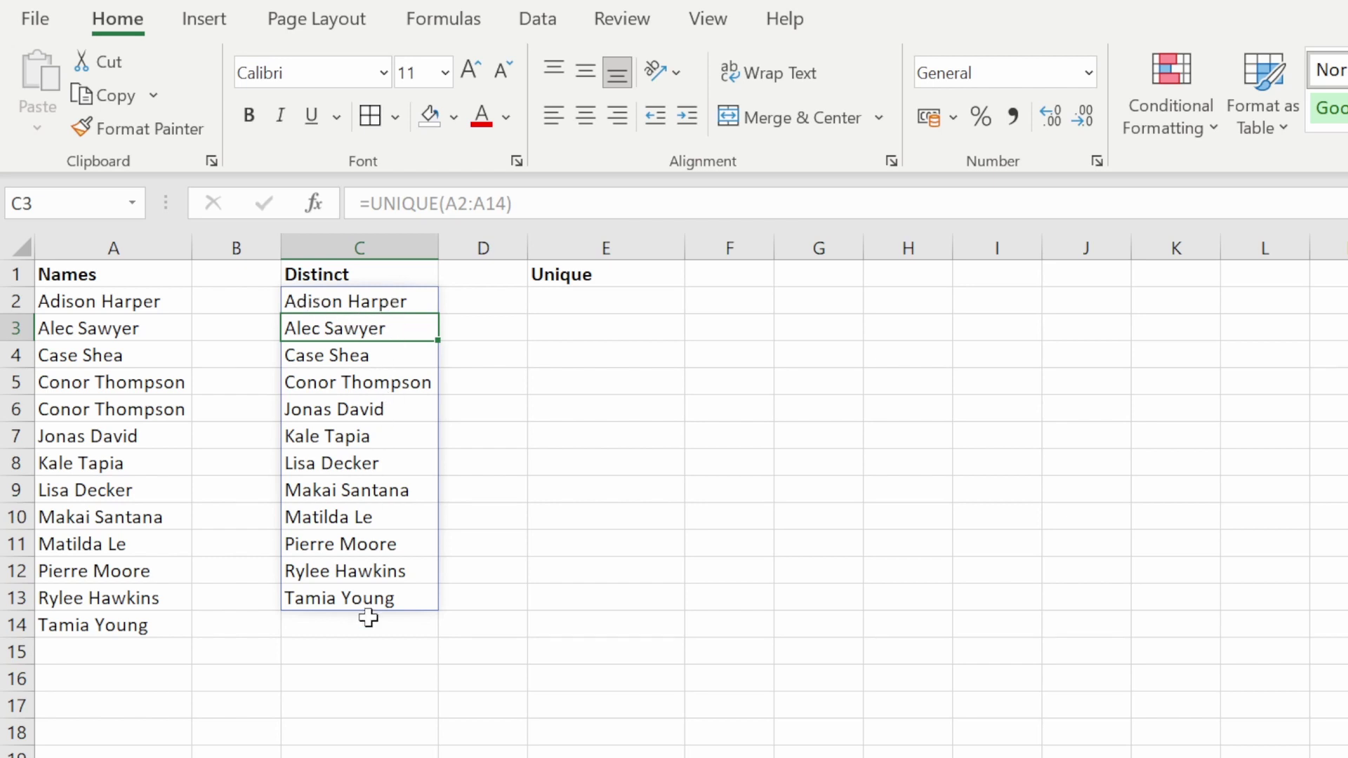
- Enter =UNIQUE(A2:A14,,TRUE) in E2 to list only names appearing exactly once
click(572, 302)
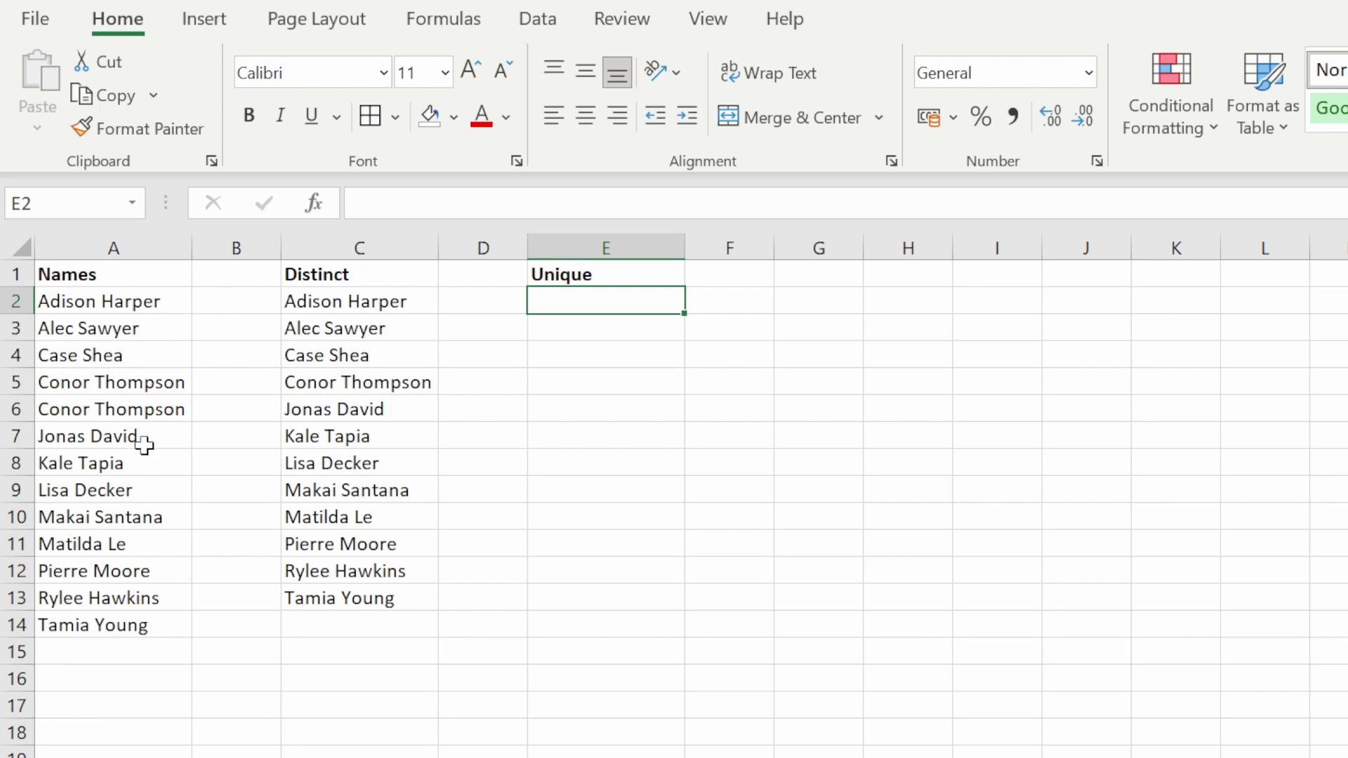
text(=)
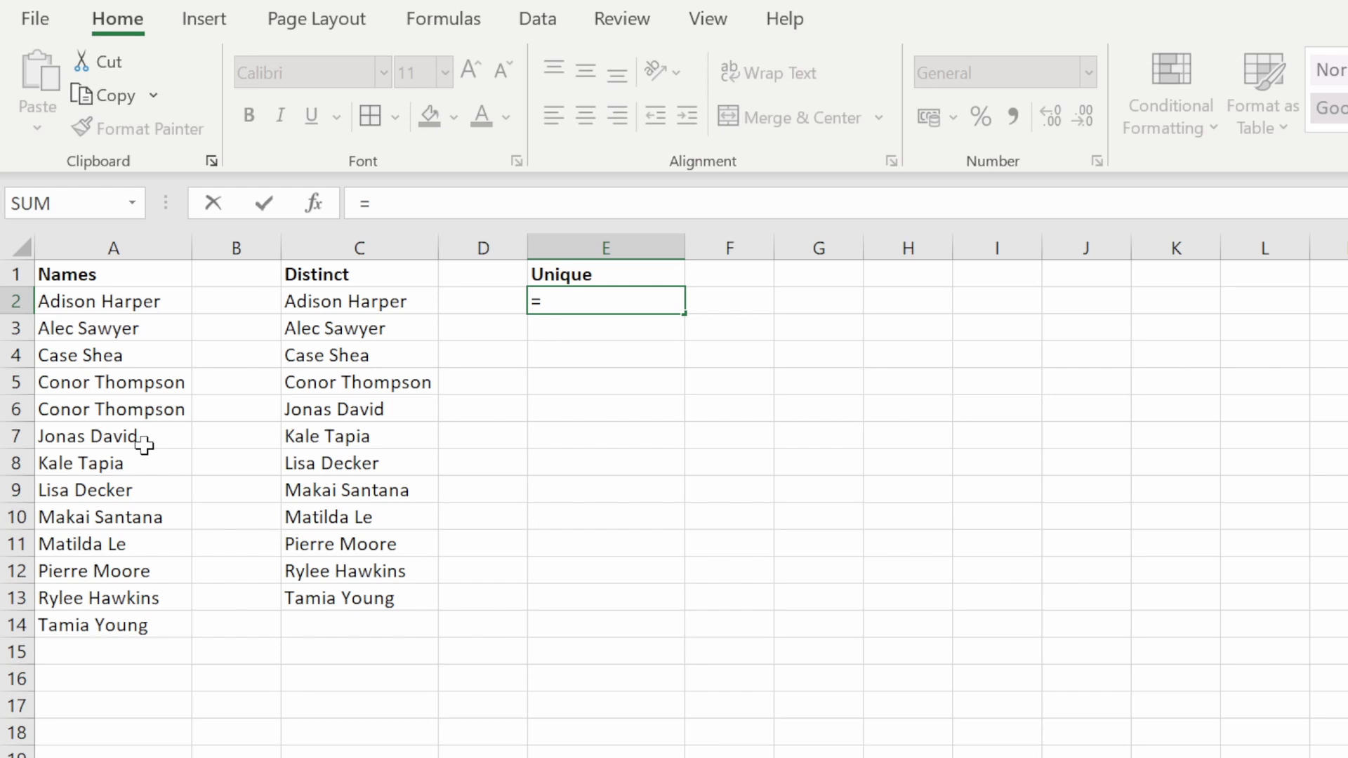
text(uniq)
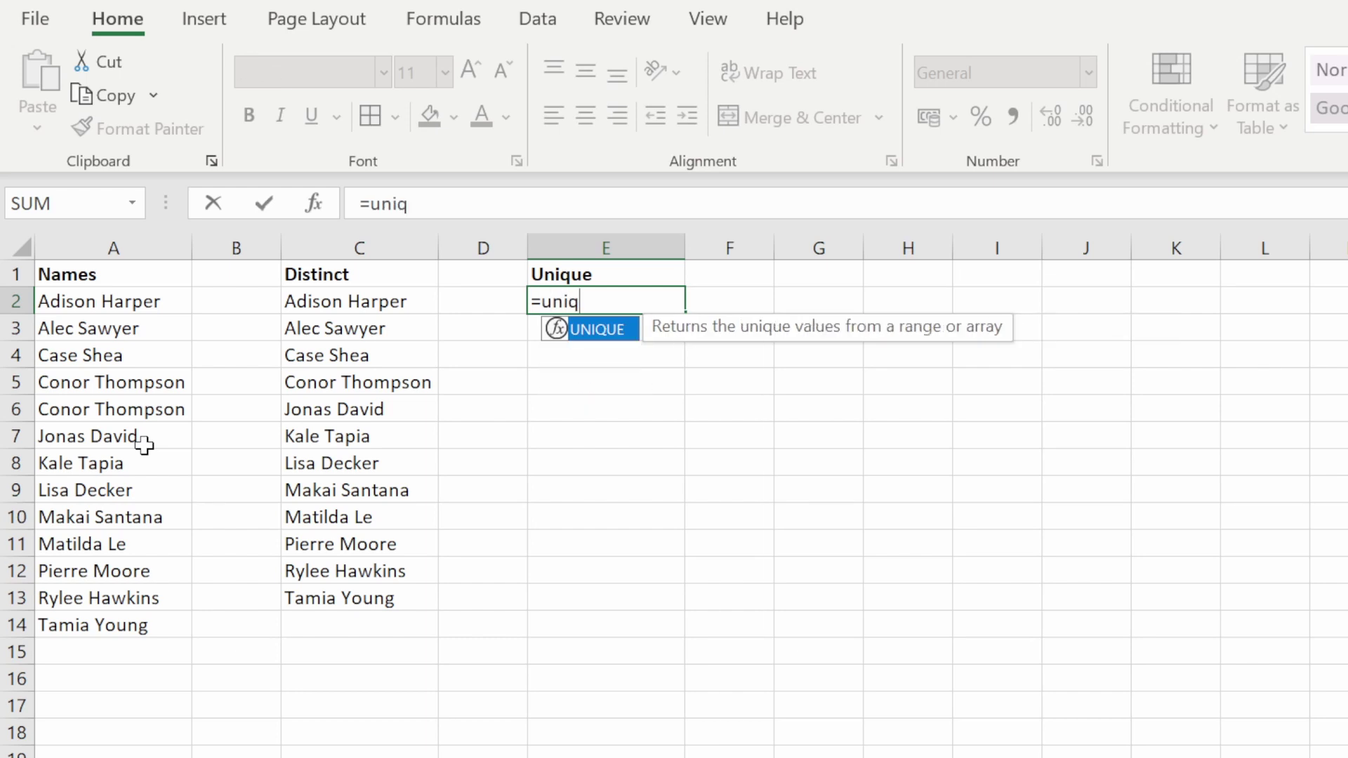
key(Tab)
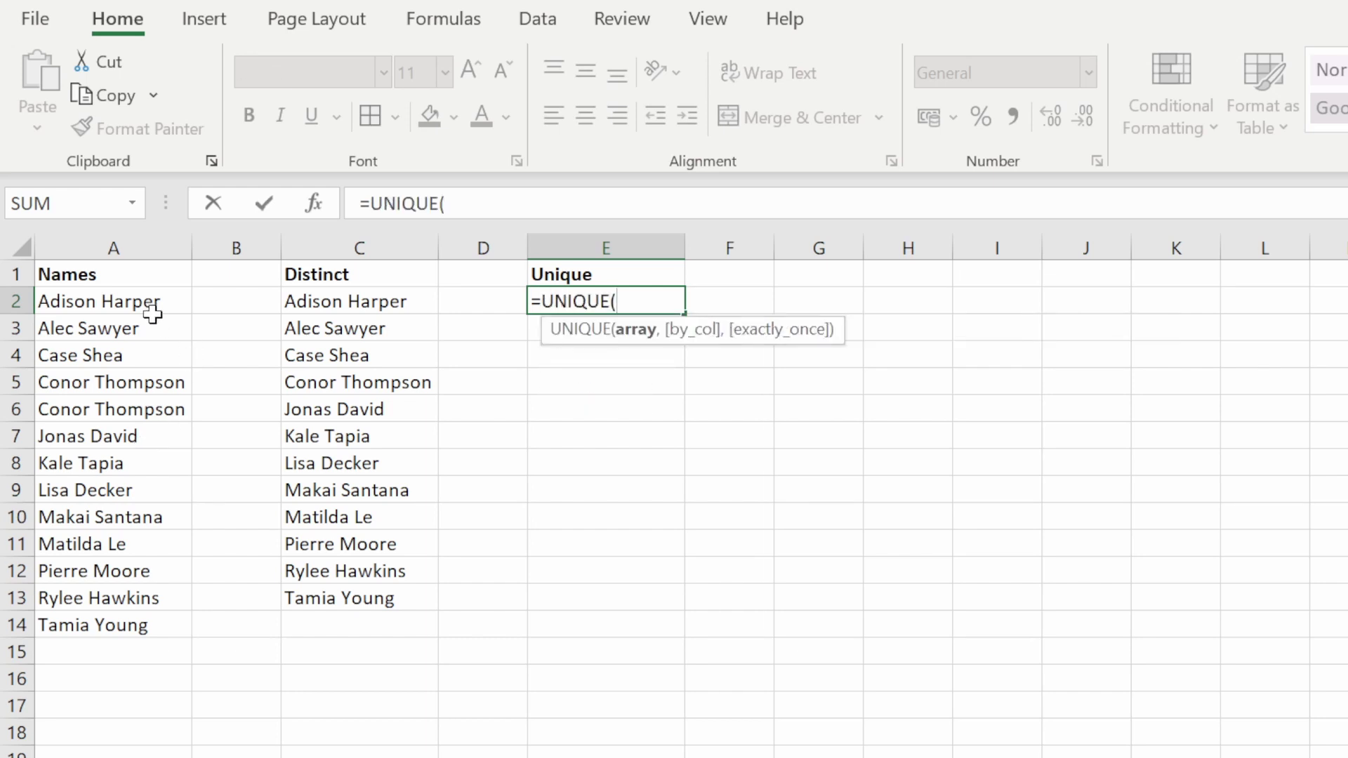
drag(156, 302, 142, 618)
text(,)
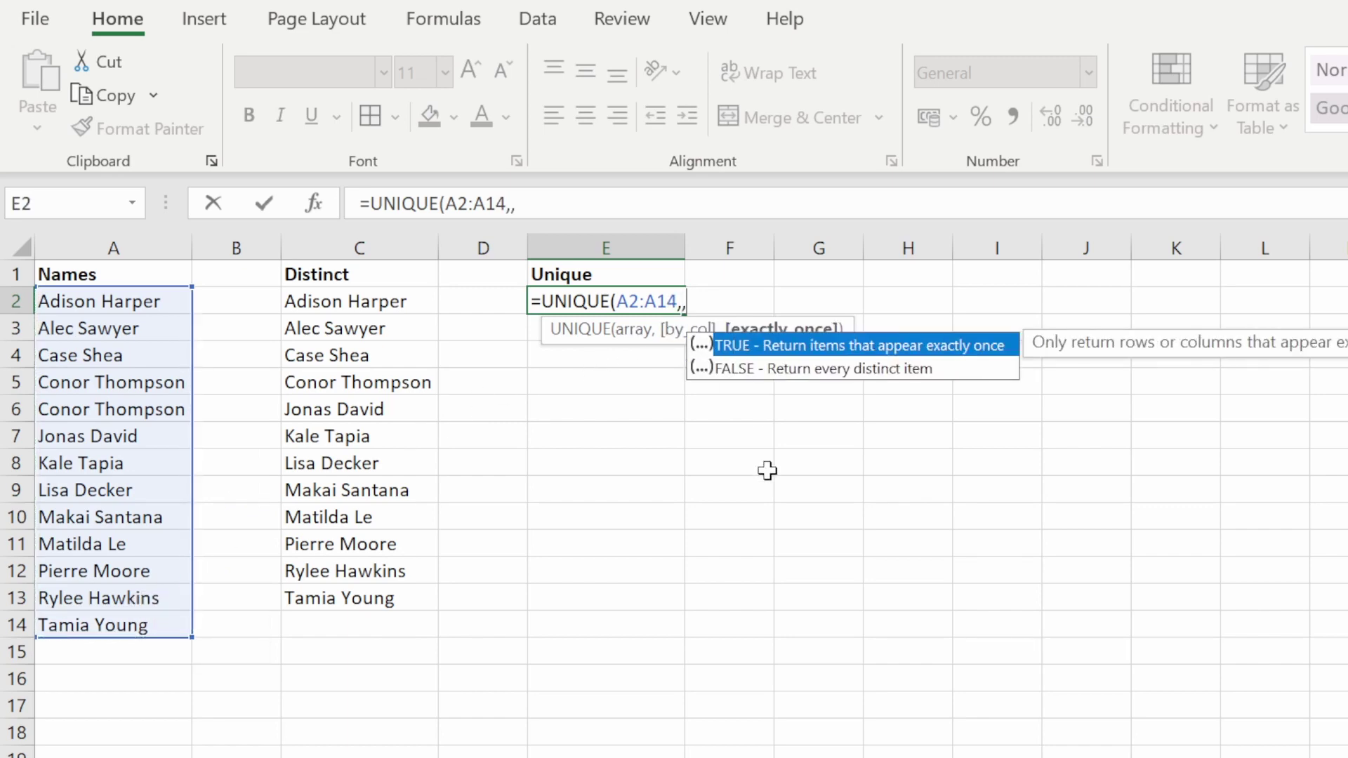
text(,)
key(Tab)
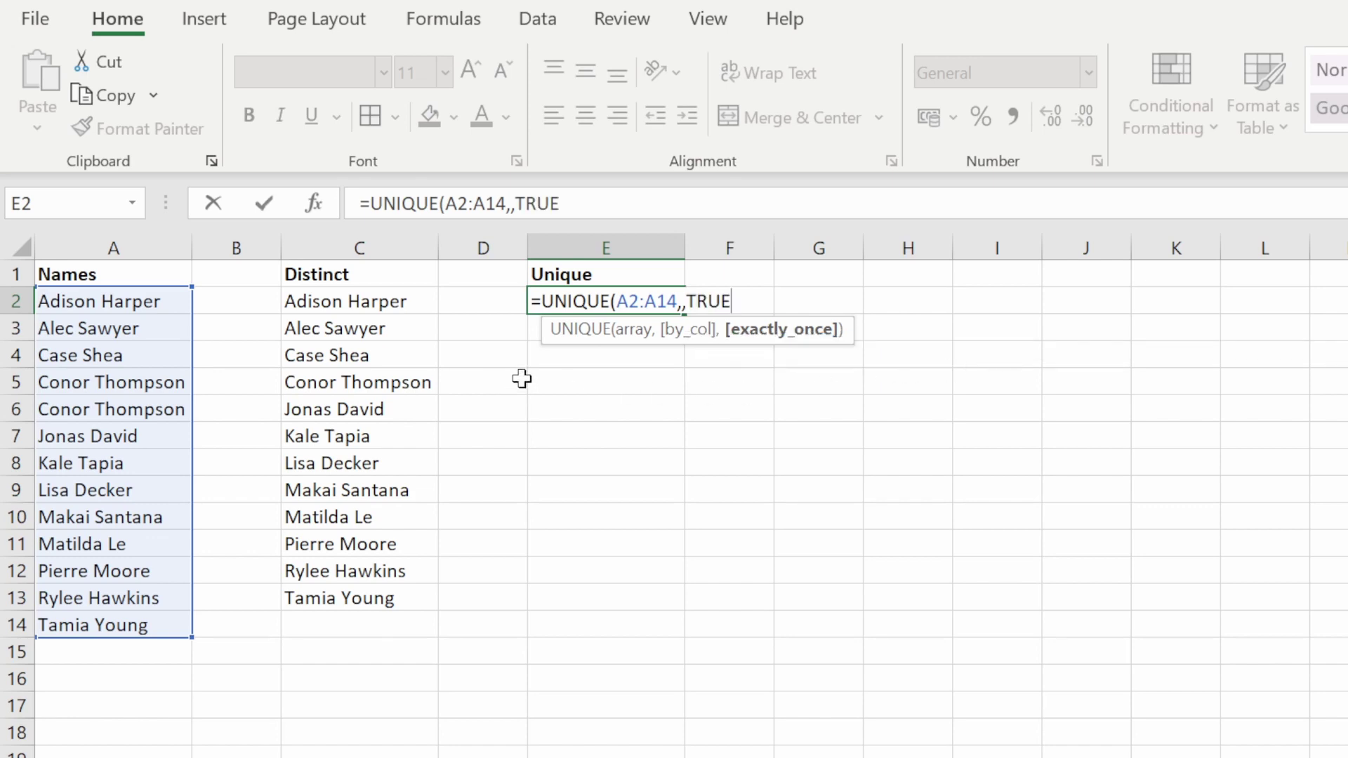
key(Return)
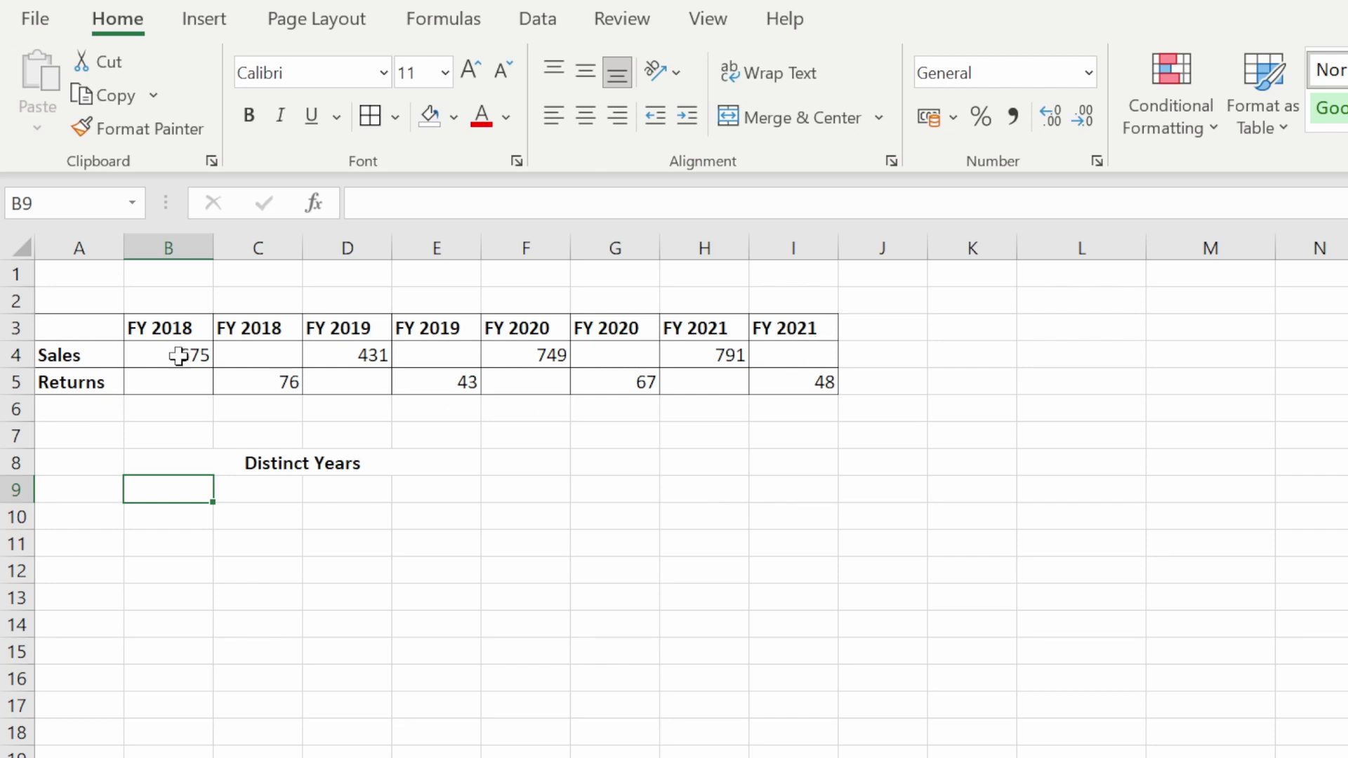
- Inspect the repeated FY headers in row 3 and the Sales row, including B4's 675
click(165, 327)
click(264, 330)
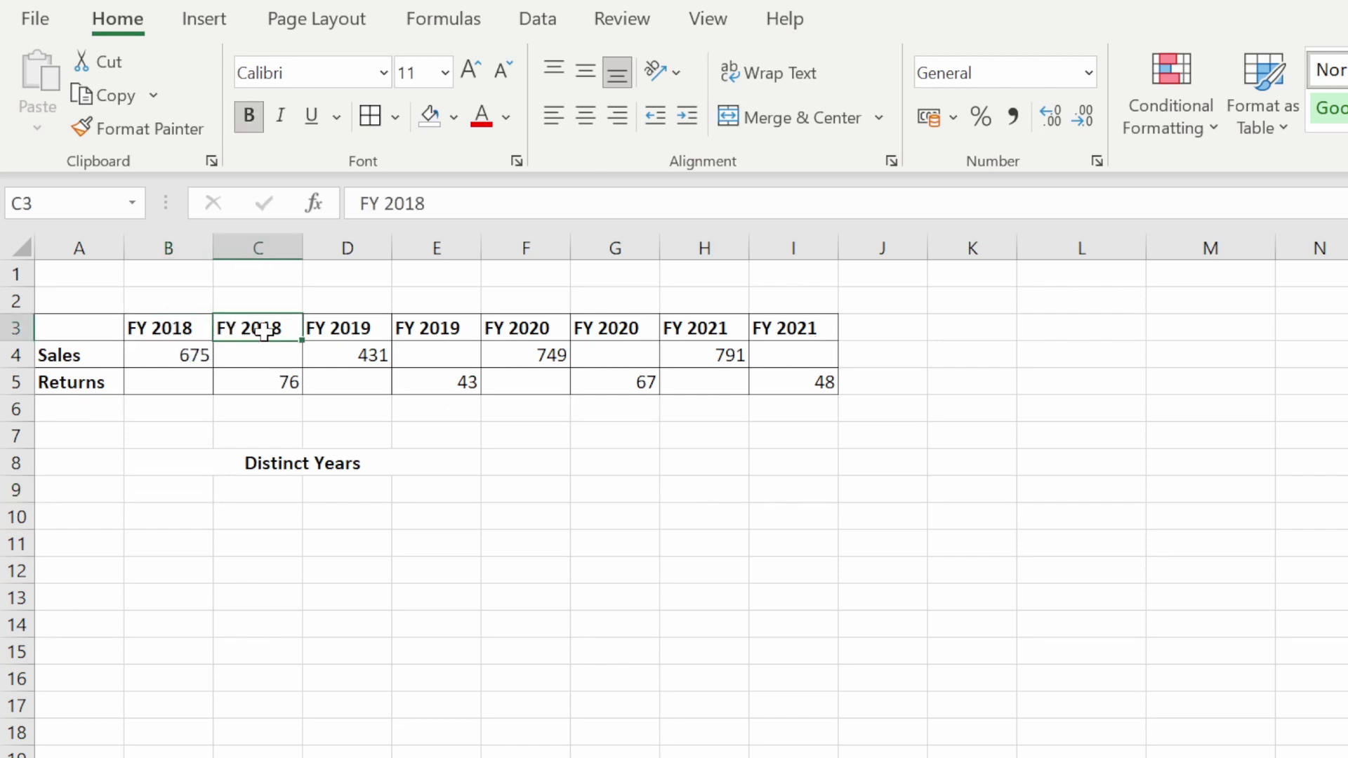
click(361, 331)
click(421, 332)
click(515, 324)
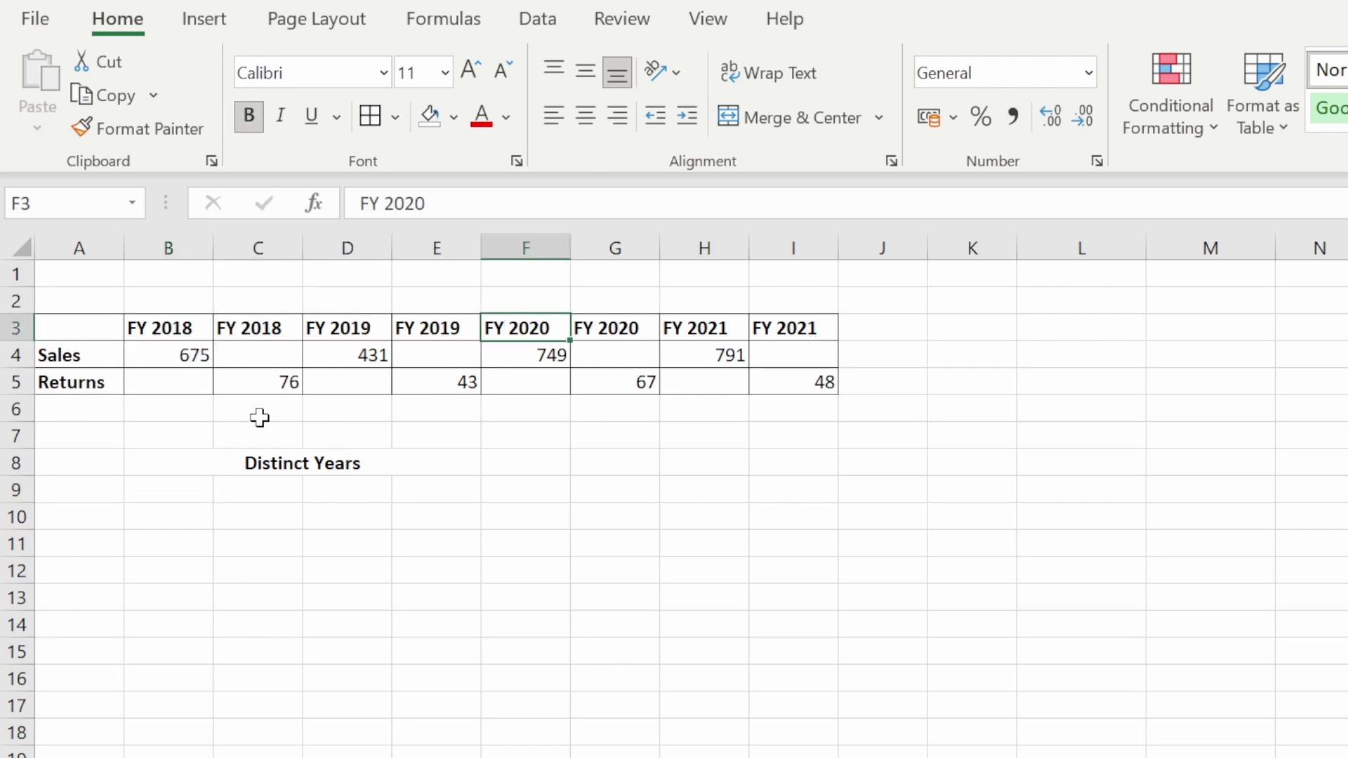
click(98, 358)
click(167, 346)
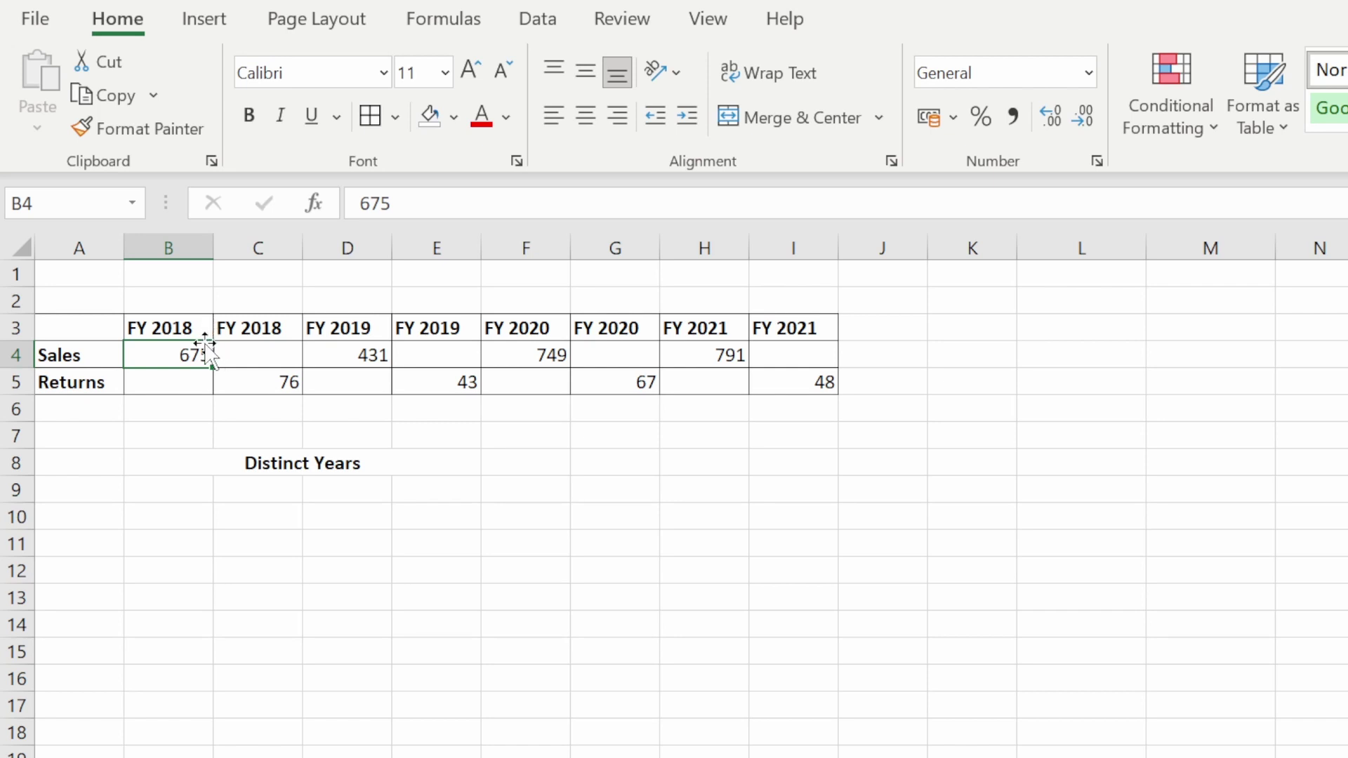
click(176, 330)
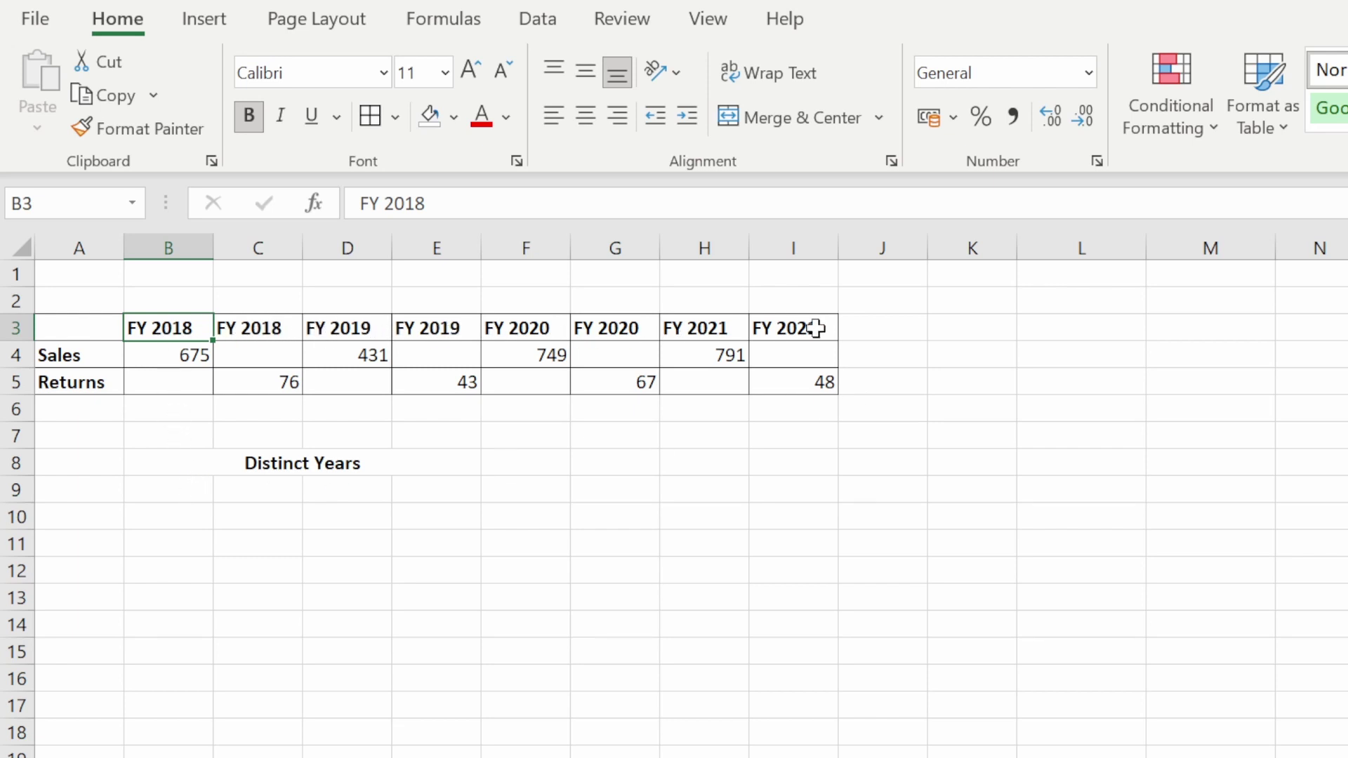
- Enter =UNIQUE(B3:I3,TRUE) in B9 to spill FY 2018 through FY 2021 across row 9
click(180, 500)
text(=)
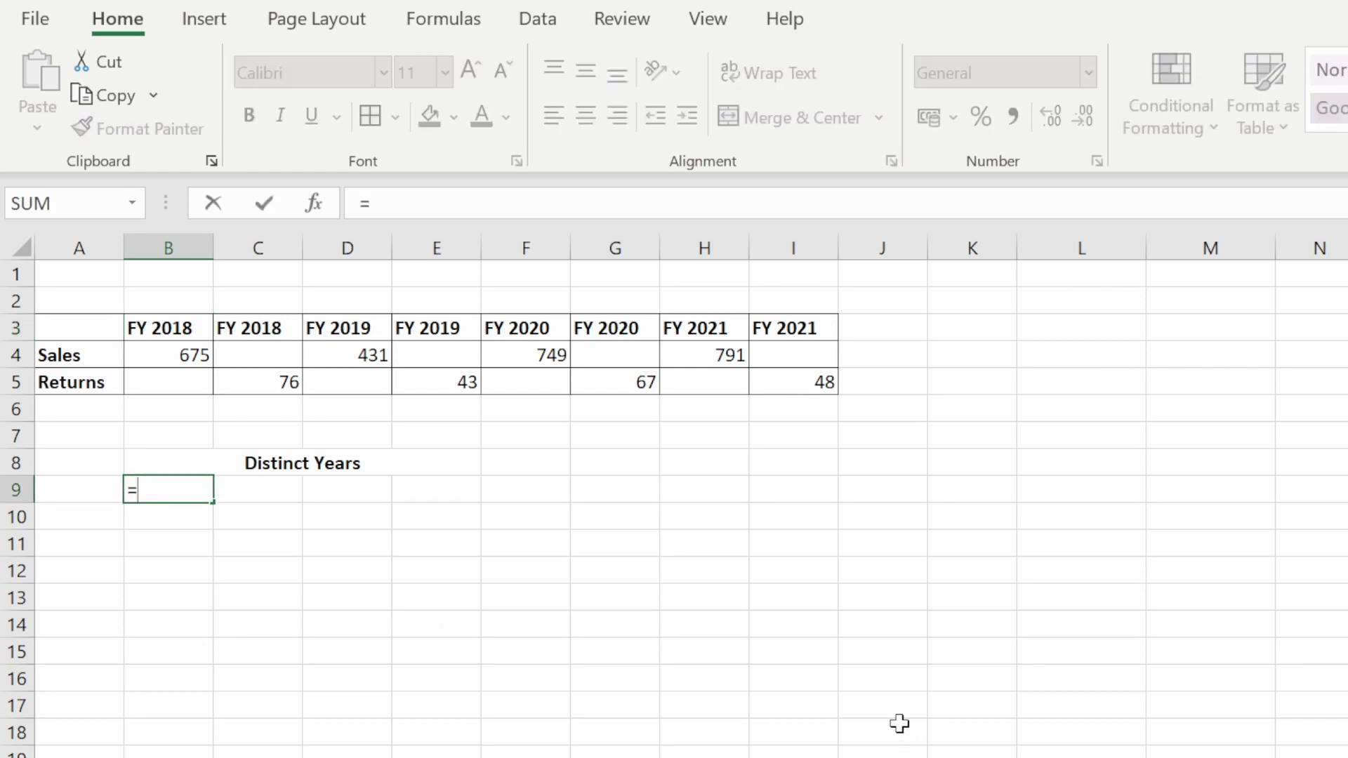
text(uniq)
key(Tab)
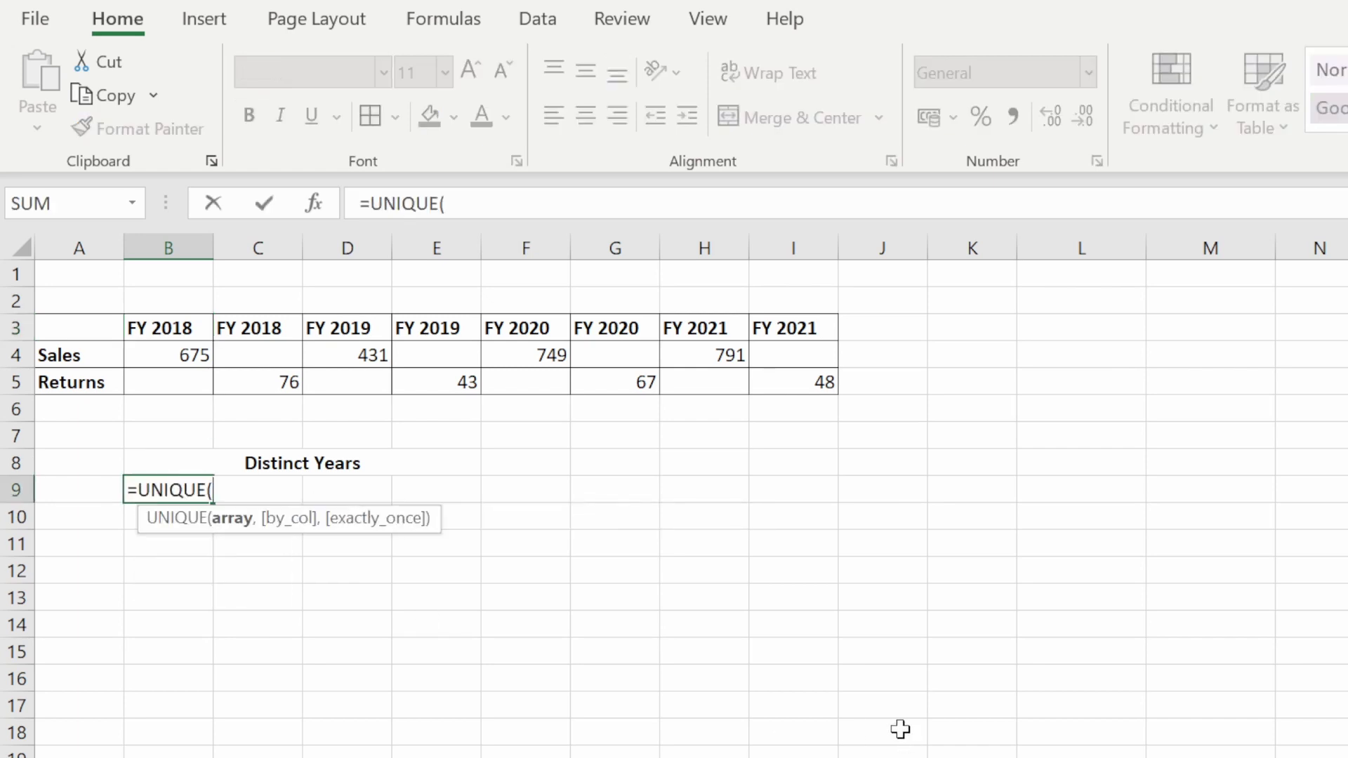
drag(166, 332, 785, 320)
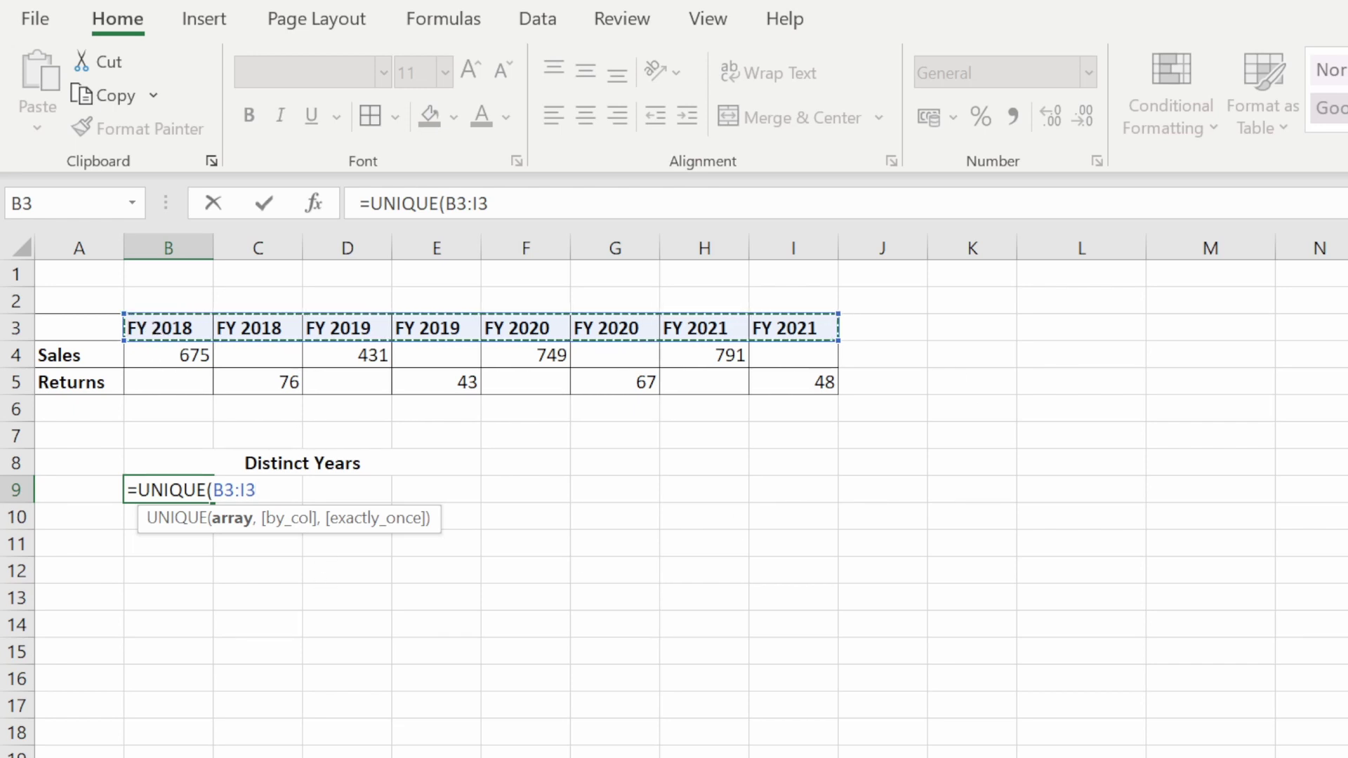
text(,)
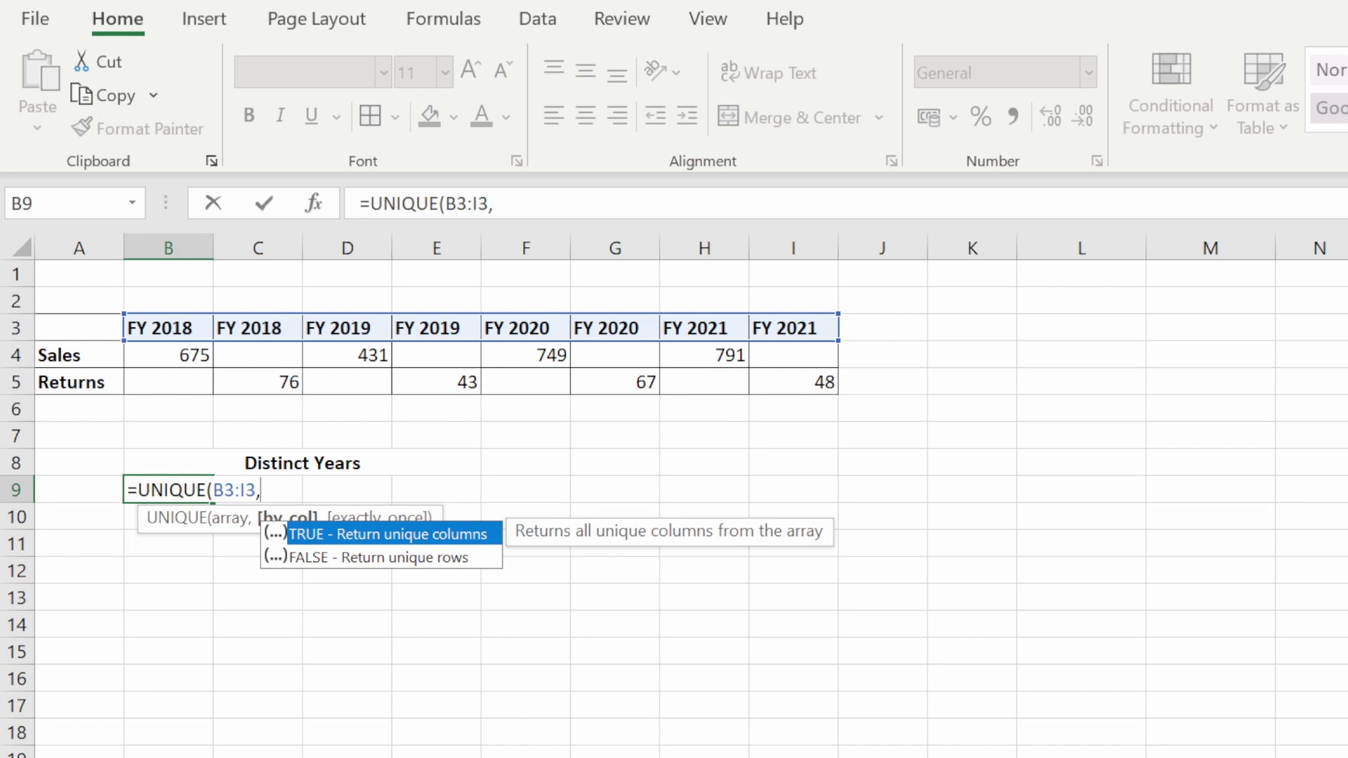
key(Tab)
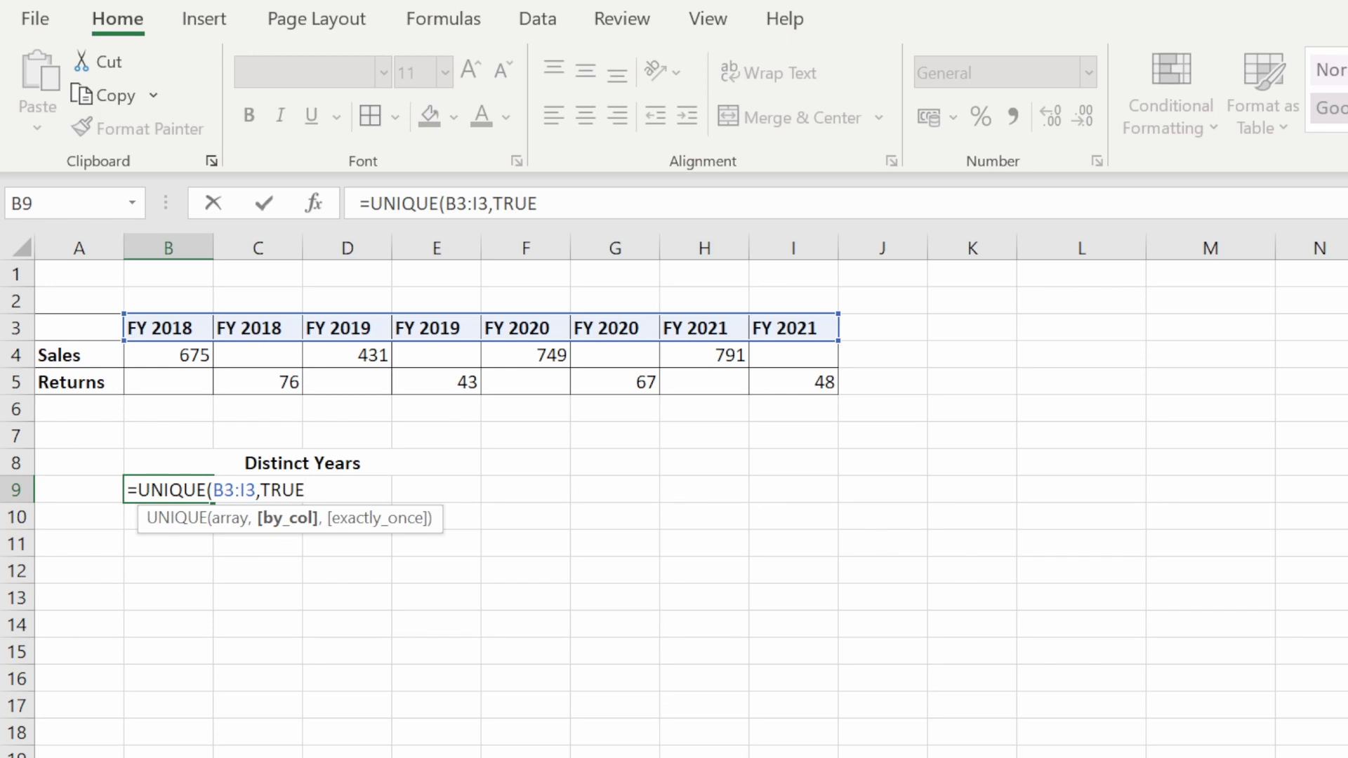
key(Return)
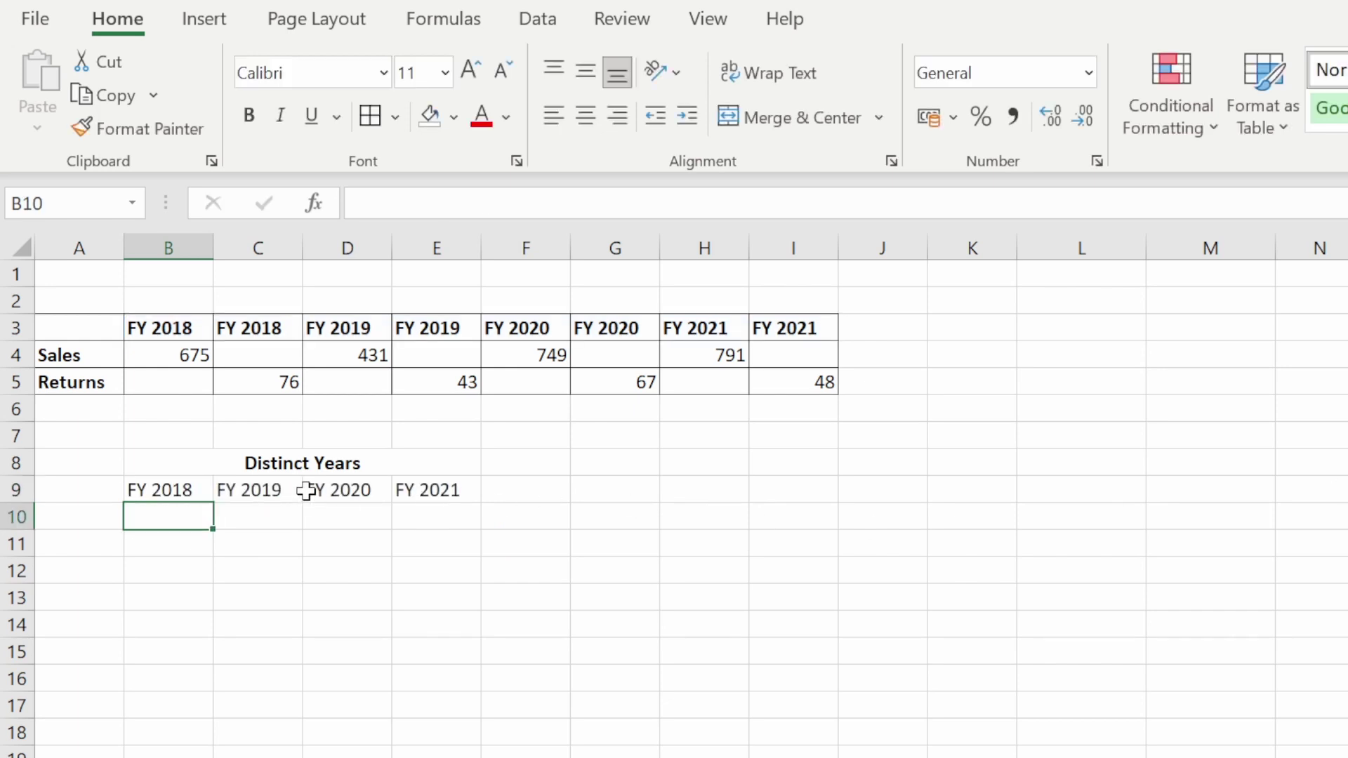